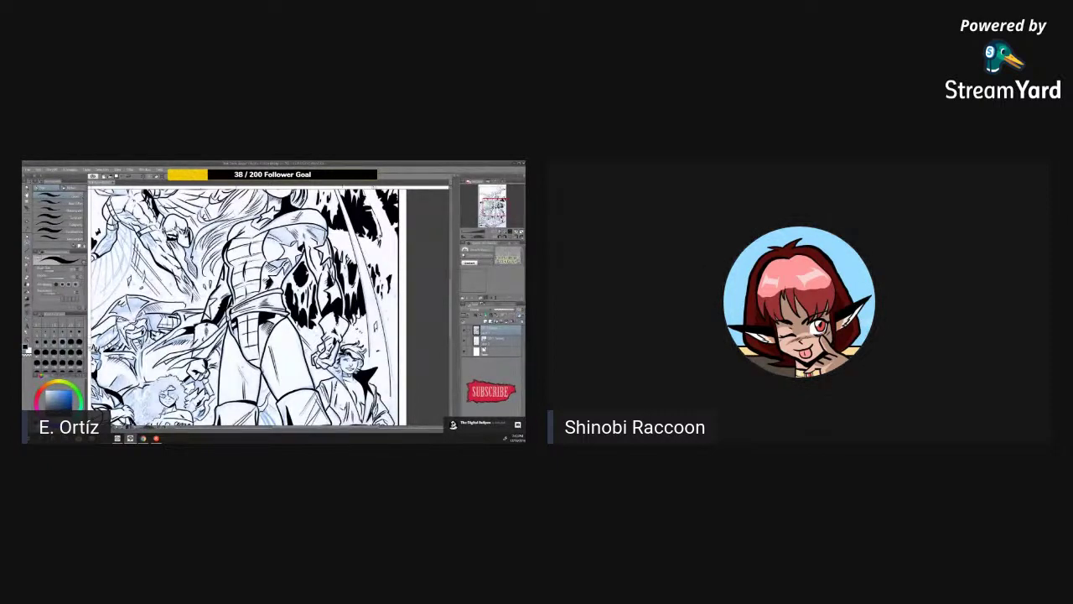
{"action": "key", "text": "ctrl+minus"}
{"action": "key", "text": "ctrl+minus"}
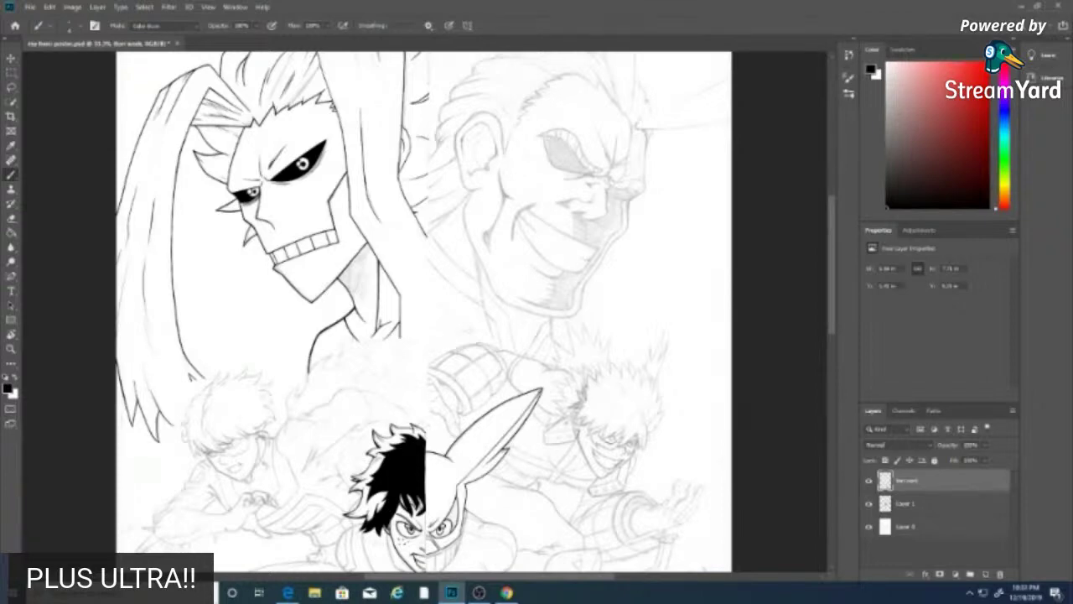
- Hide the top line-art layer and show it again to compare the inks with the pencil sketch beneath
{"action": "scroll", "coordinate": [424, 311], "scroll_direction": "up", "scroll_amount": 3}
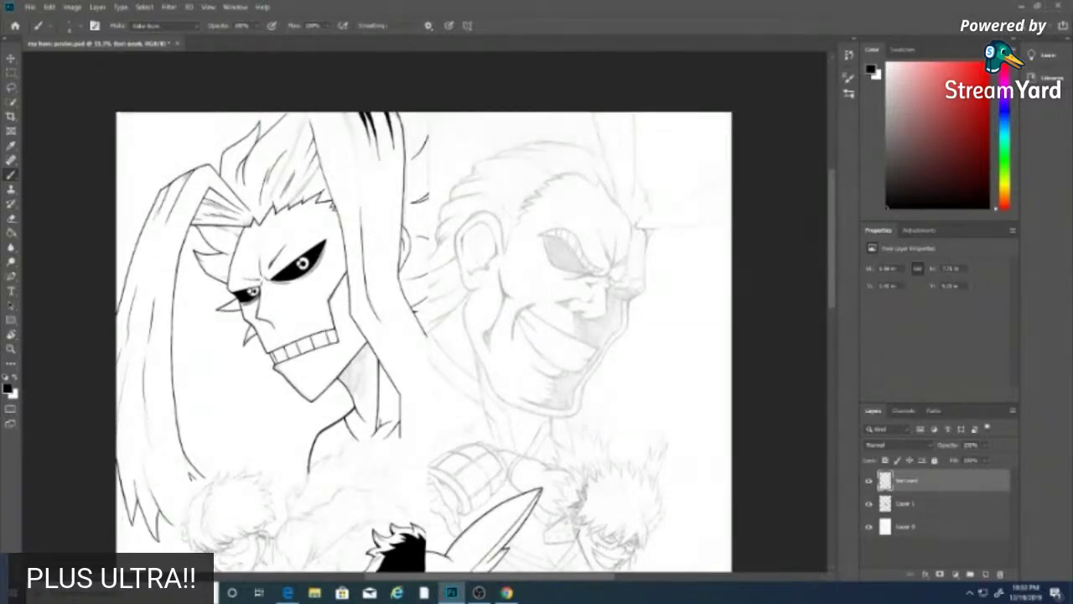
{"action": "left_click", "coordinate": [869, 480]}
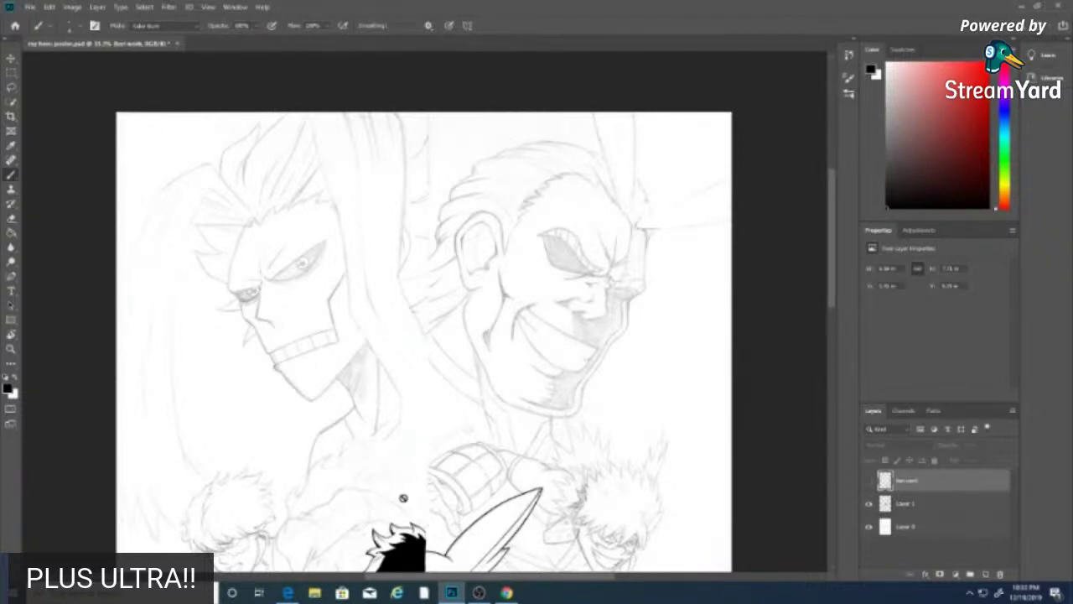
{"action": "left_click", "coordinate": [868, 479]}
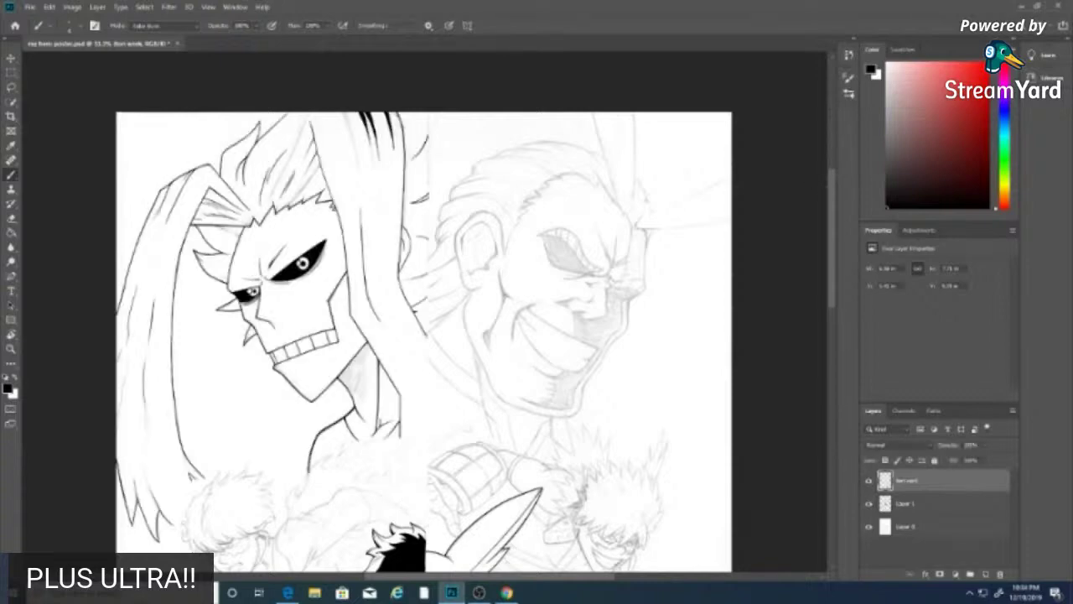
{"action": "scroll", "coordinate": [812, 166], "scroll_direction": "up", "scroll_amount": 3}
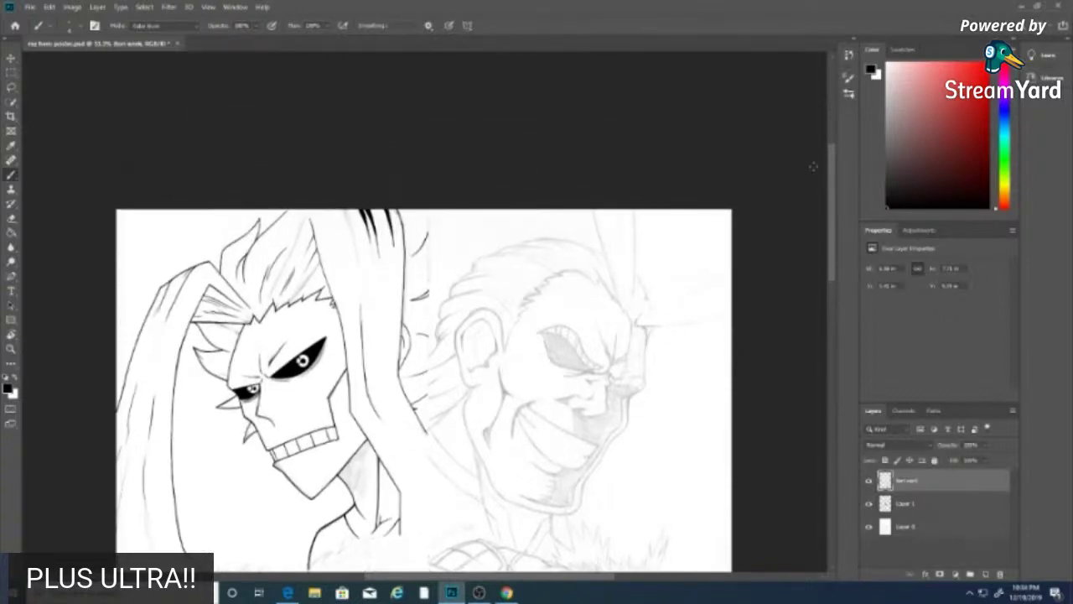
- Ink hair strands above the long-haired character's forehead on the top line-art layer, following the pencil sketch
{"action": "key", "text": "ctrl+plus"}
{"action": "key", "text": "ctrl+plus"}
{"action": "key", "text": "ctrl+plus"}
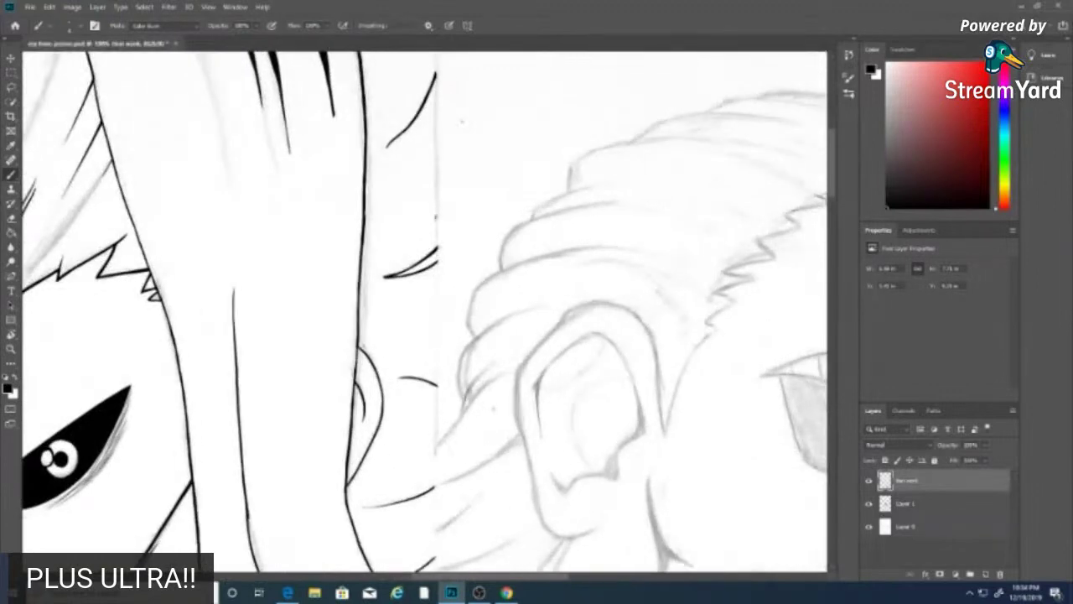
{"action": "scroll", "coordinate": [424, 310], "scroll_direction": "left", "scroll_amount": 10}
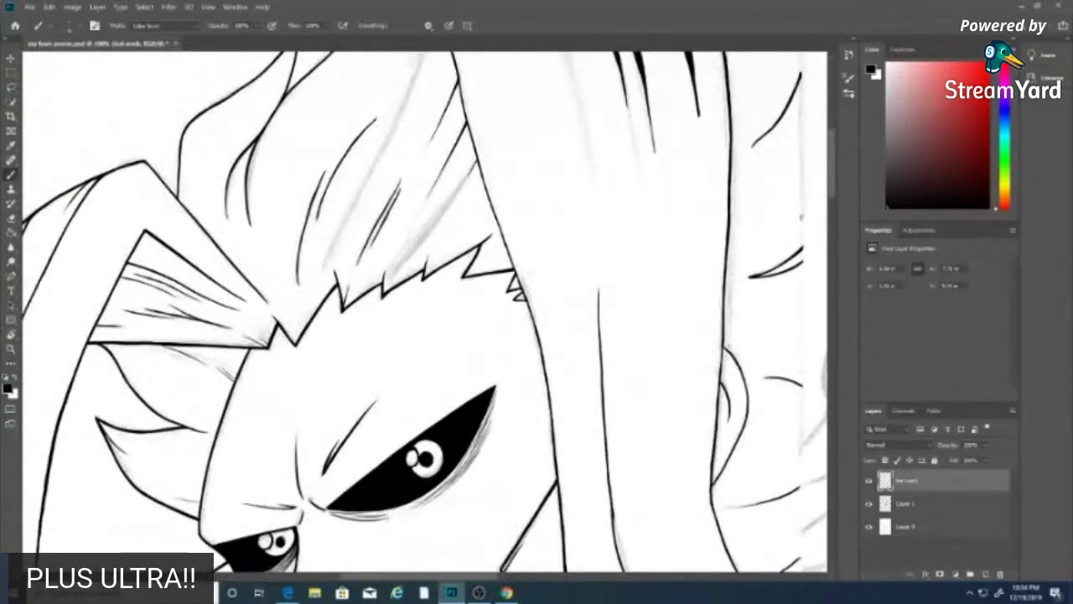
{"action": "key", "text": "ctrl+plus"}
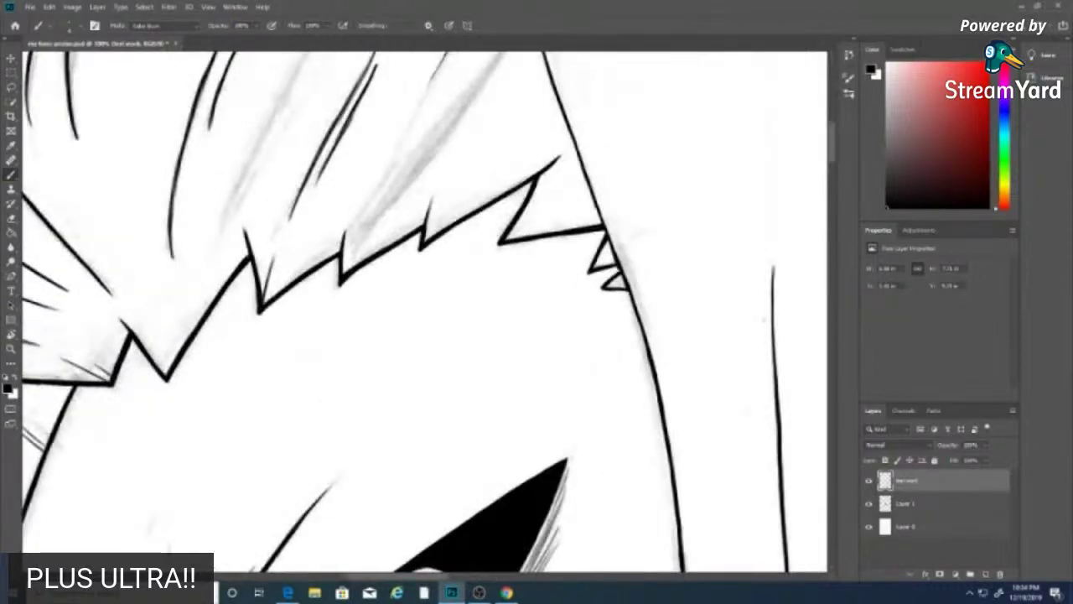
{"action": "scroll", "coordinate": [741, 255], "scroll_direction": "left", "scroll_amount": 6}
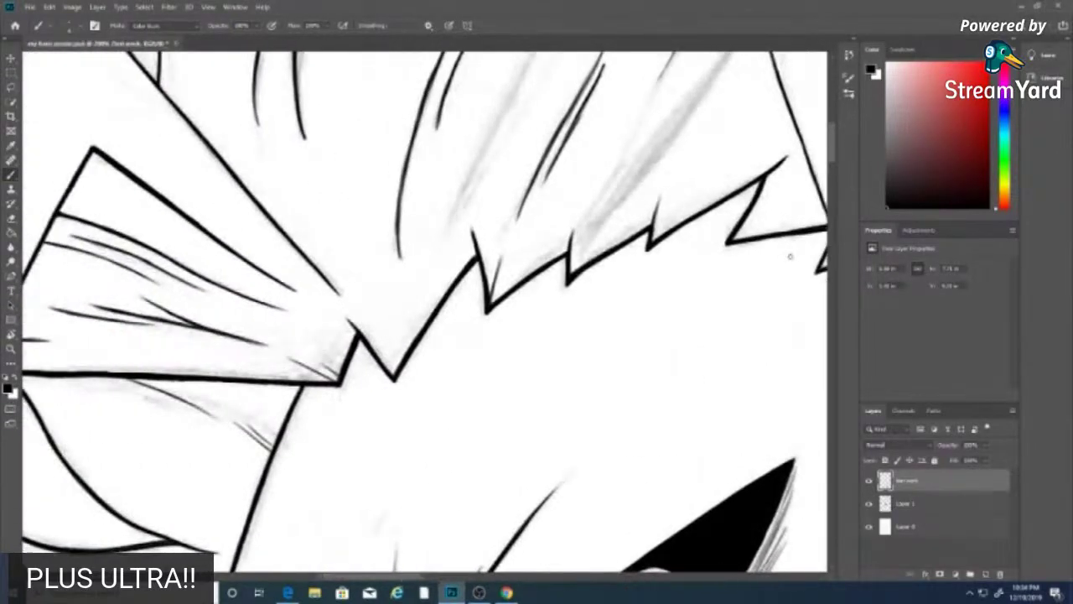
{"action": "scroll", "coordinate": [742, 256], "scroll_direction": "up", "scroll_amount": 5}
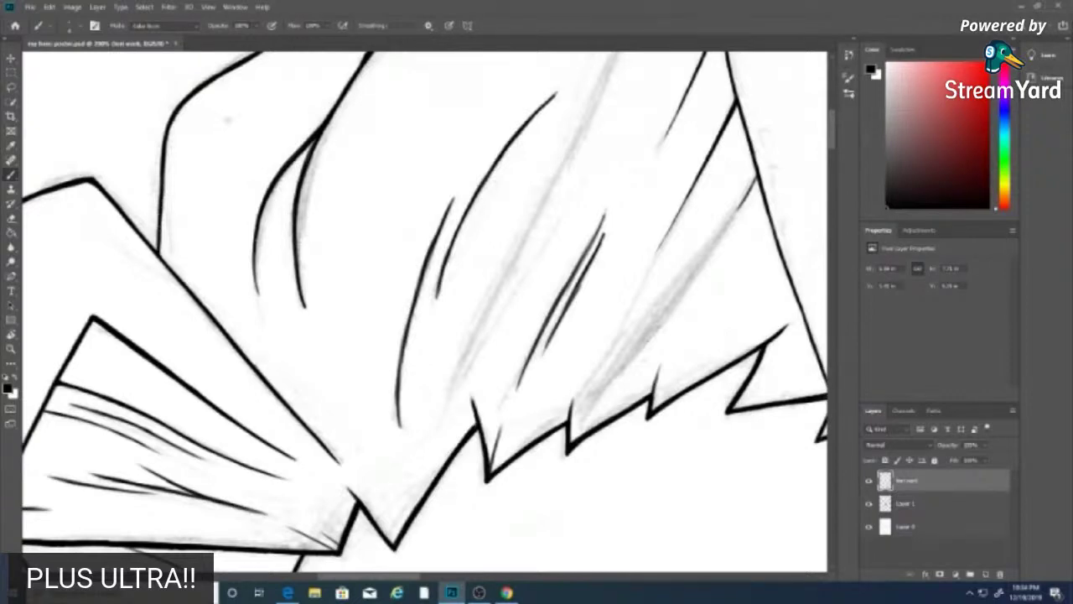
{"action": "left_click_drag", "start_coordinate": [255, 243], "coordinate": [247, 311]}
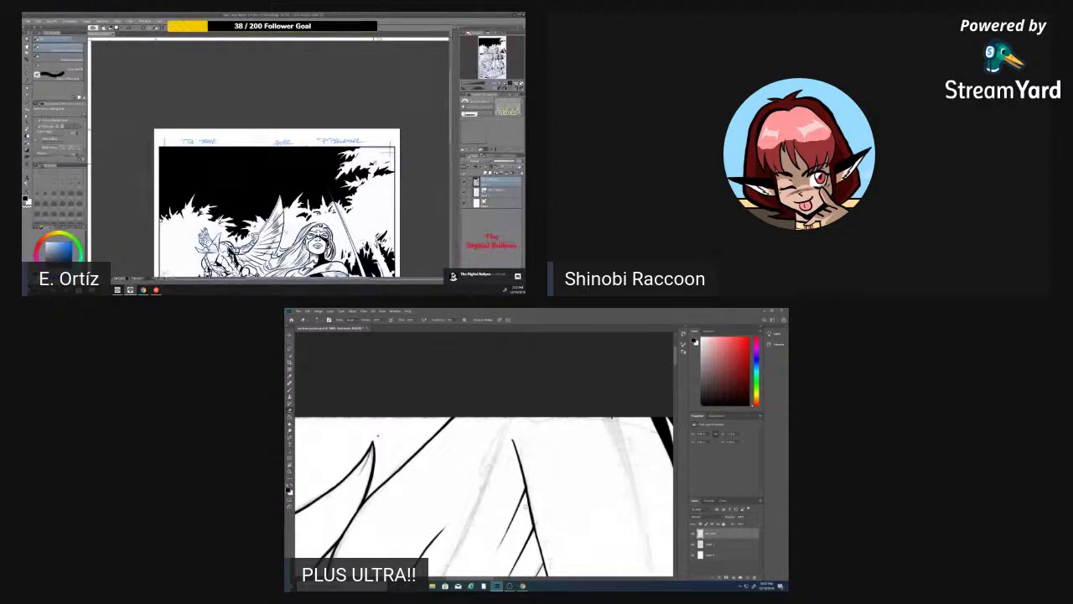
- Continue inking the long strands of hair above the jagged hairline with the Brush, and switch to the Eraser for clean-up
{"action": "key", "text": "e"}
{"action": "key", "text": "b"}
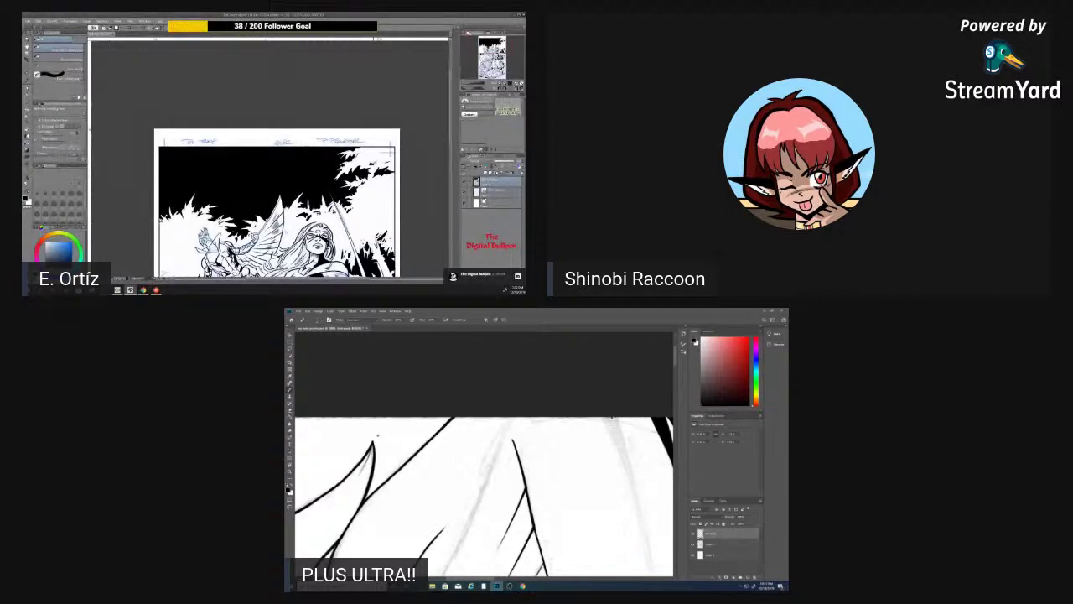
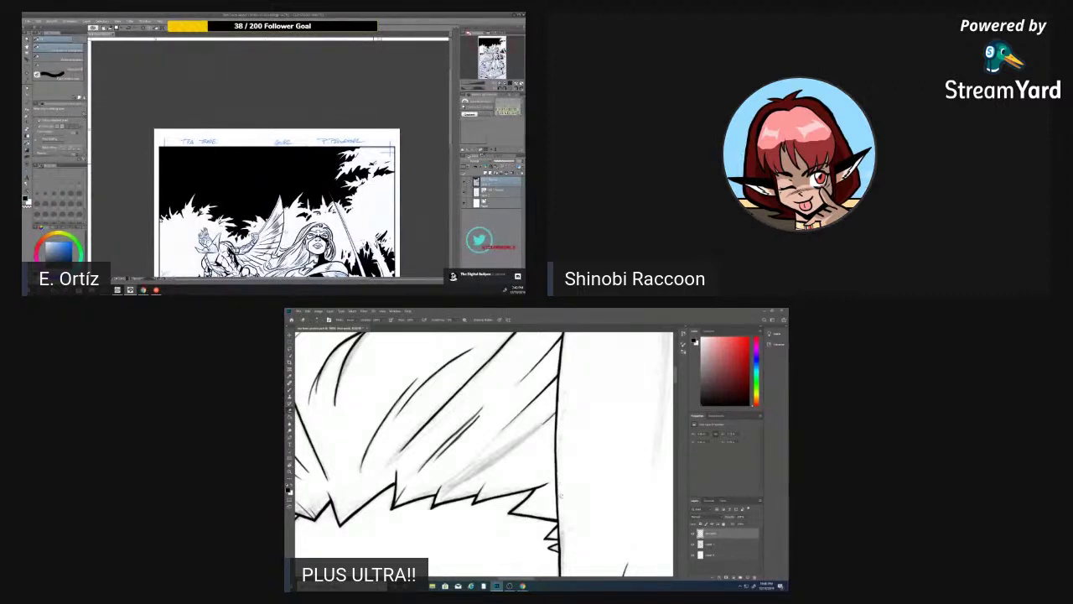
{"action": "key", "text": "e"}
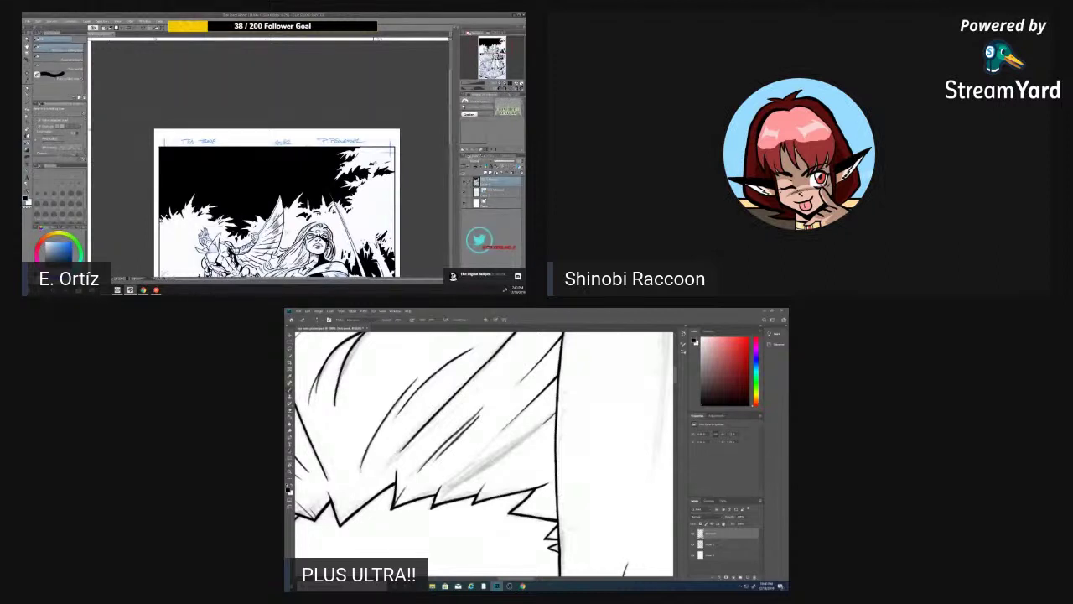
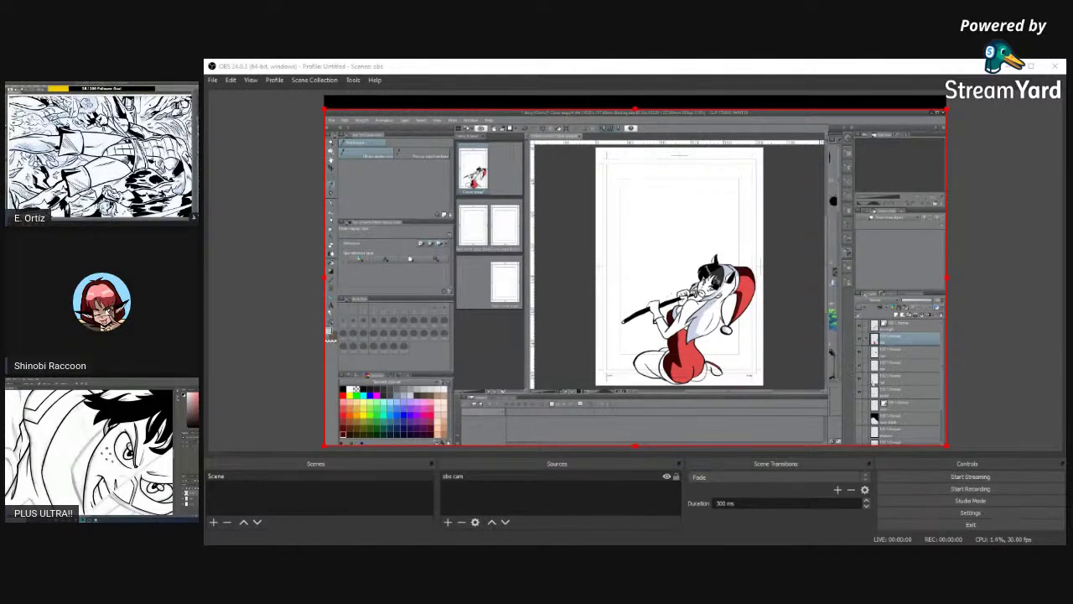
- Switch to Clip Studio Paint, select the fifth layer in the list and activate the Pen for the seated figure in red
{"action": "left_click", "coordinate": [887, 366]}
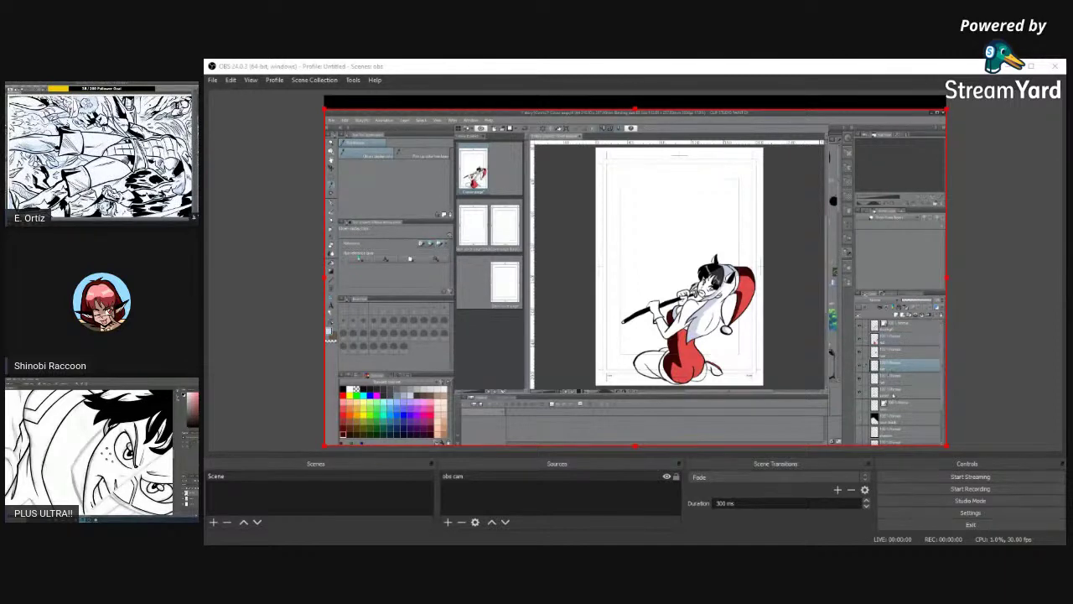
{"action": "left_click", "coordinate": [893, 381]}
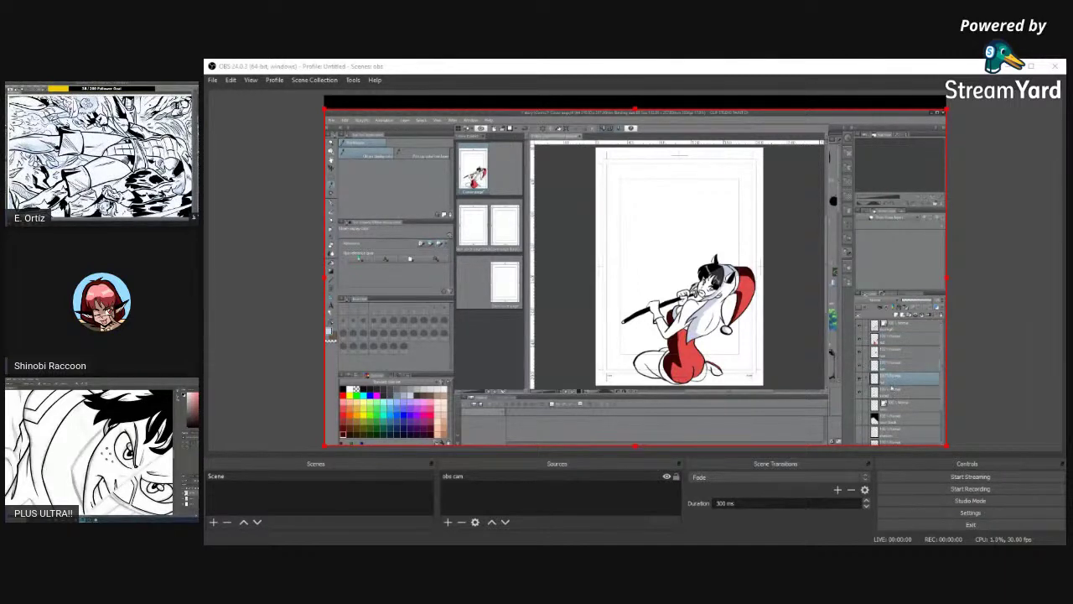
{"action": "key", "text": "e"}
{"action": "scroll", "coordinate": [711, 345], "scroll_direction": "up", "scroll_amount": 3}
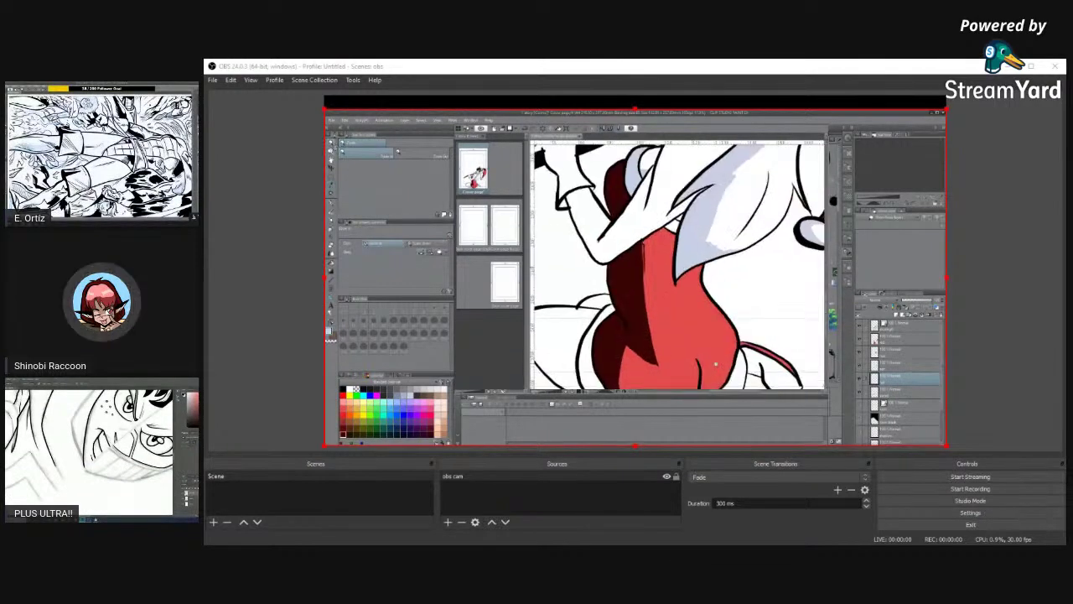
{"action": "scroll", "coordinate": [706, 365], "scroll_direction": "up", "scroll_amount": 2}
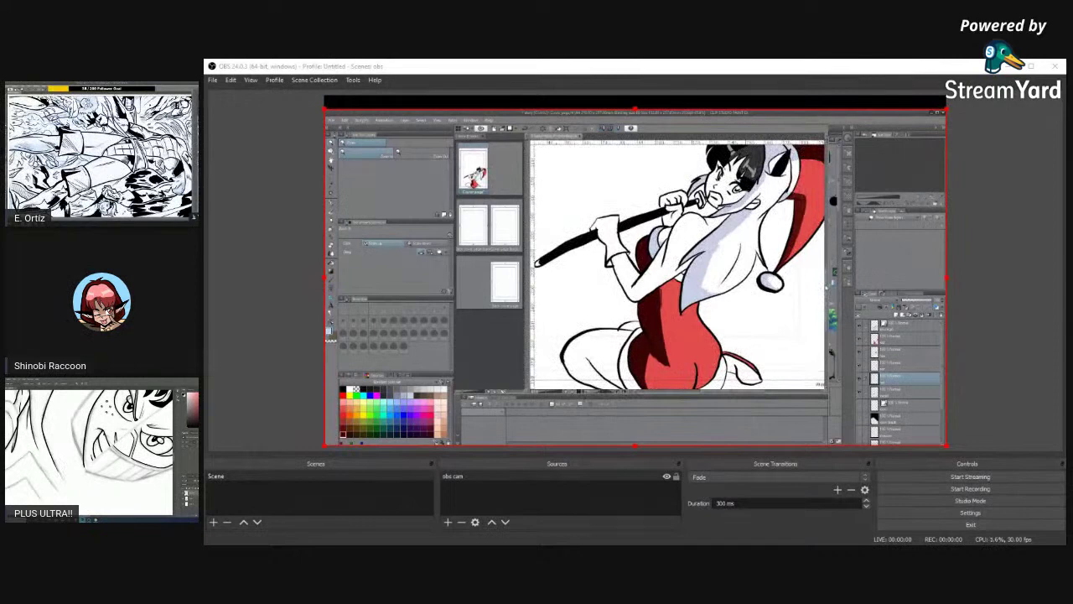
{"action": "scroll", "coordinate": [830, 297], "scroll_direction": "down", "scroll_amount": 2}
{"action": "scroll", "coordinate": [796, 298], "scroll_direction": "down", "scroll_amount": 2}
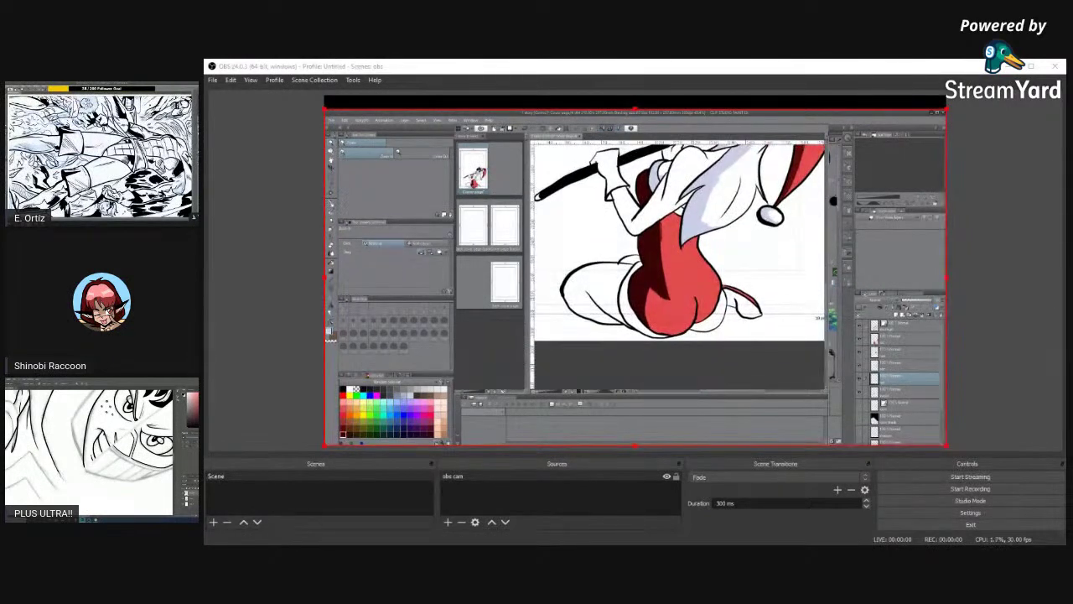
{"action": "key", "text": "p"}
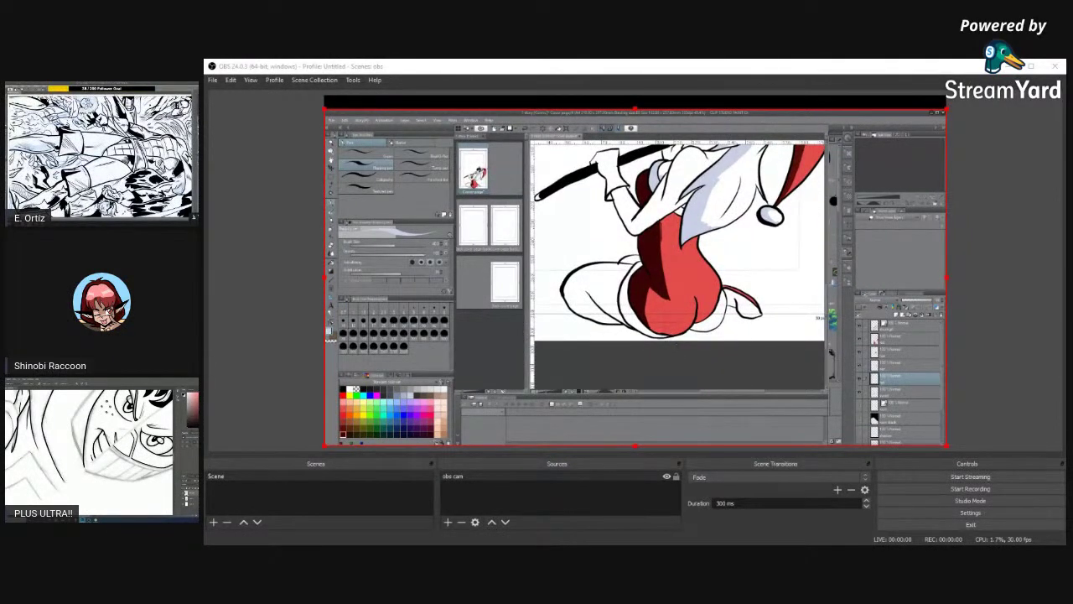
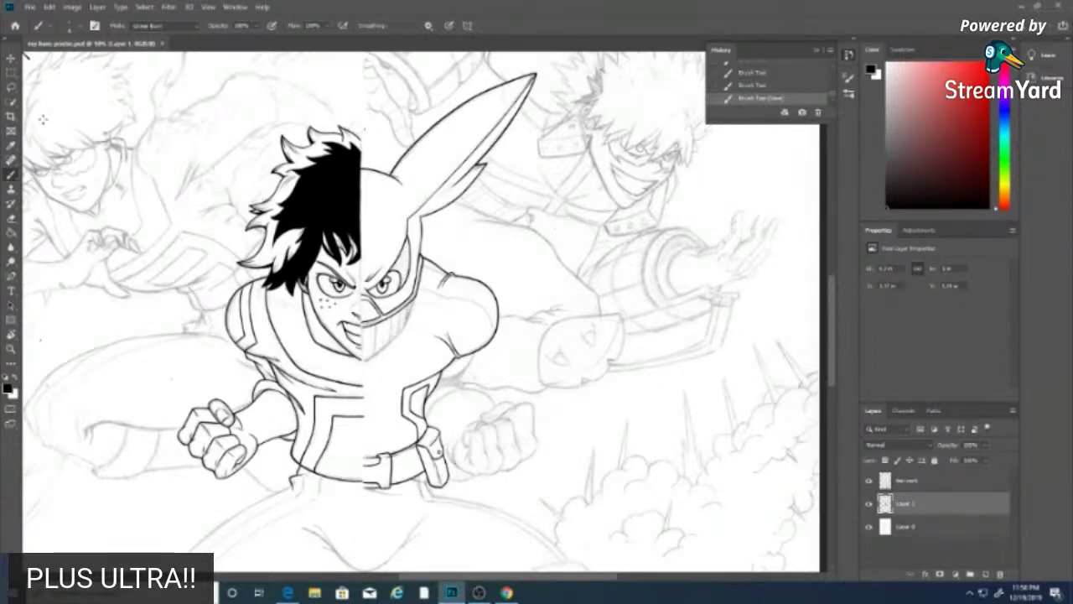
- Switch to Photoshop and review the inked and pencilled areas of the poster, from the two large heads down to the central figure's legs
{"action": "scroll", "coordinate": [419, 310], "scroll_direction": "up", "scroll_amount": 3}
{"action": "scroll", "coordinate": [419, 311], "scroll_direction": "up", "scroll_amount": 5}
{"action": "scroll", "coordinate": [419, 336], "scroll_direction": "down", "scroll_amount": 2}
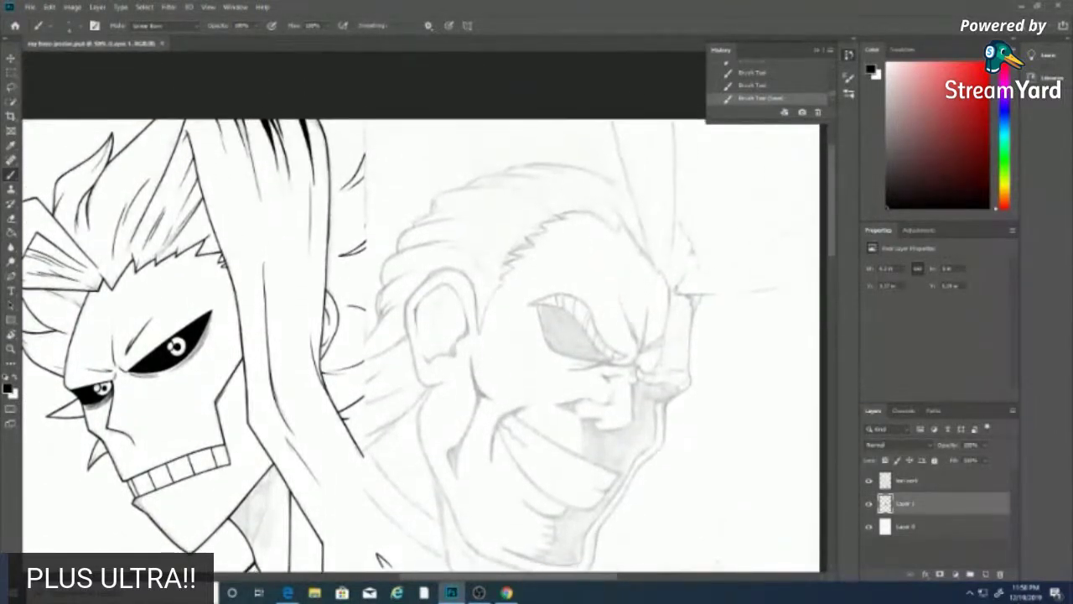
{"action": "scroll", "coordinate": [420, 327], "scroll_direction": "down", "scroll_amount": 10}
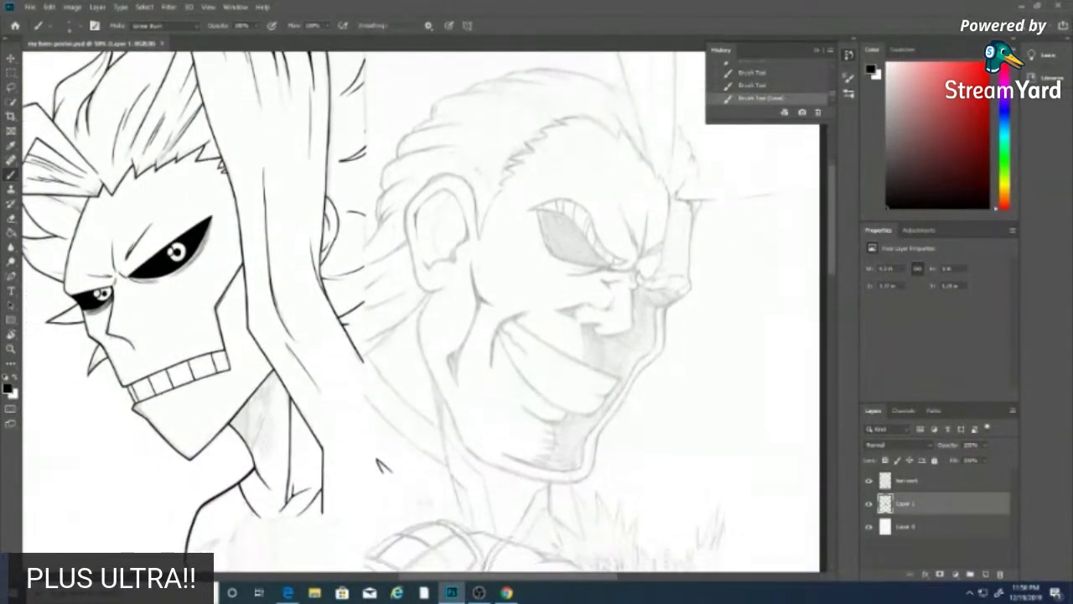
{"action": "scroll", "coordinate": [419, 310], "scroll_direction": "down", "scroll_amount": 9}
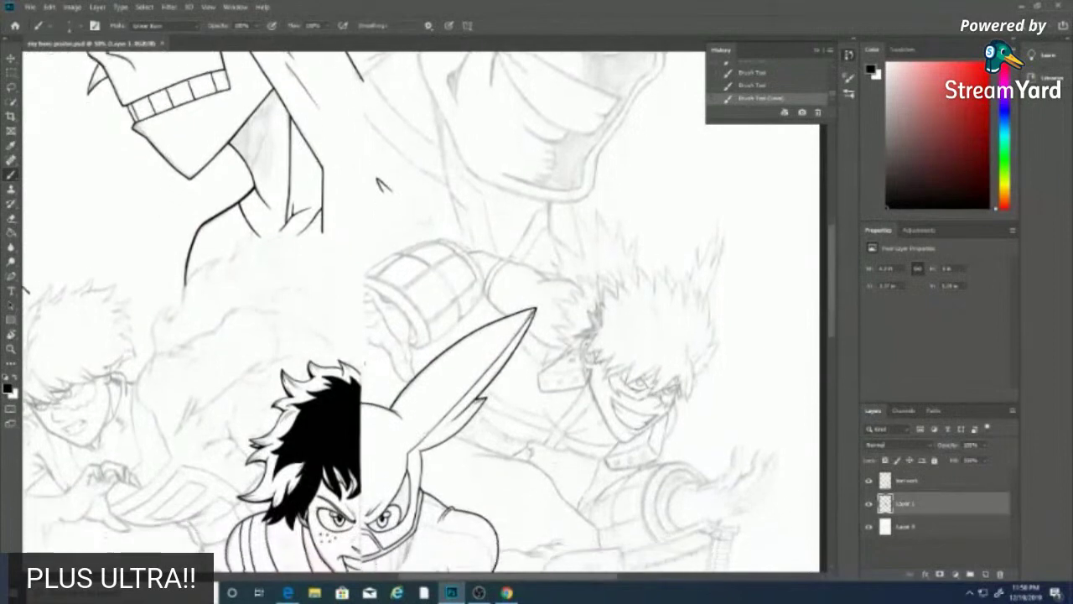
{"action": "scroll", "coordinate": [420, 311], "scroll_direction": "down", "scroll_amount": 9}
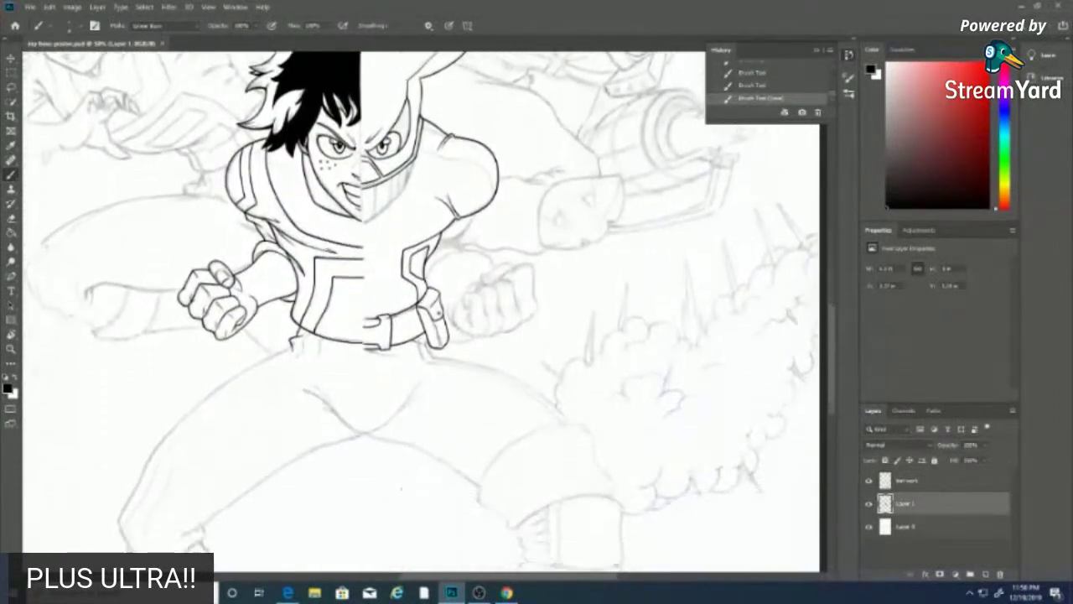